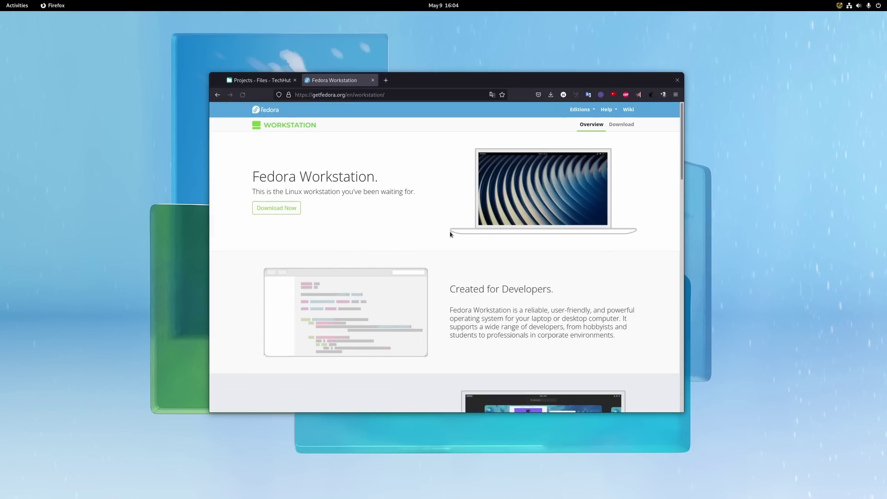
Open a Files window on the Home folder and drag it to the screen centre
scroll(451, 234, down, 3)
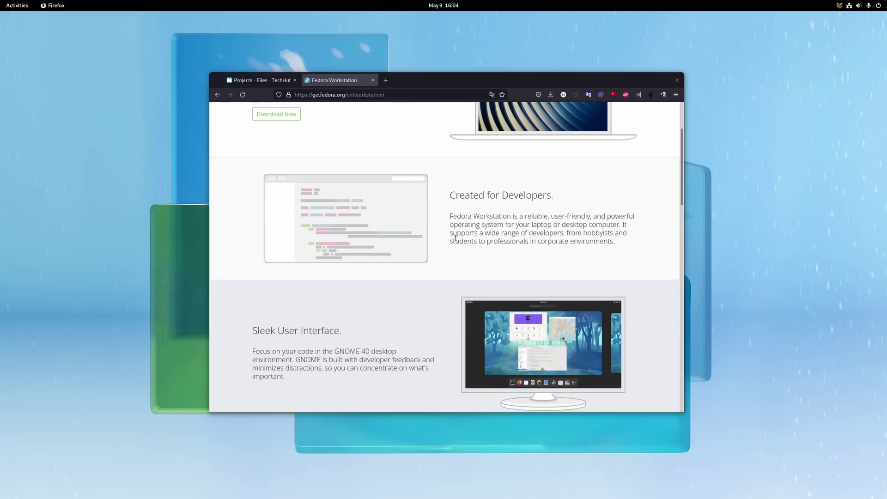
scroll(349, 309, up, 3)
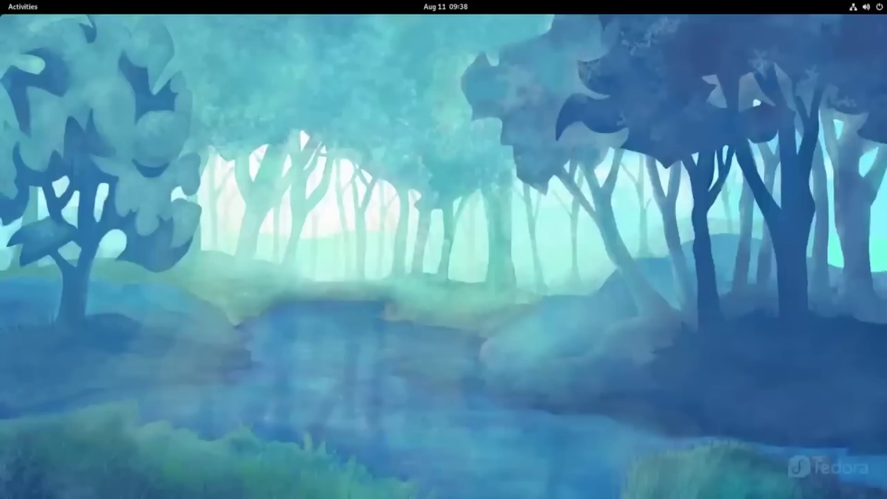
click(23, 7)
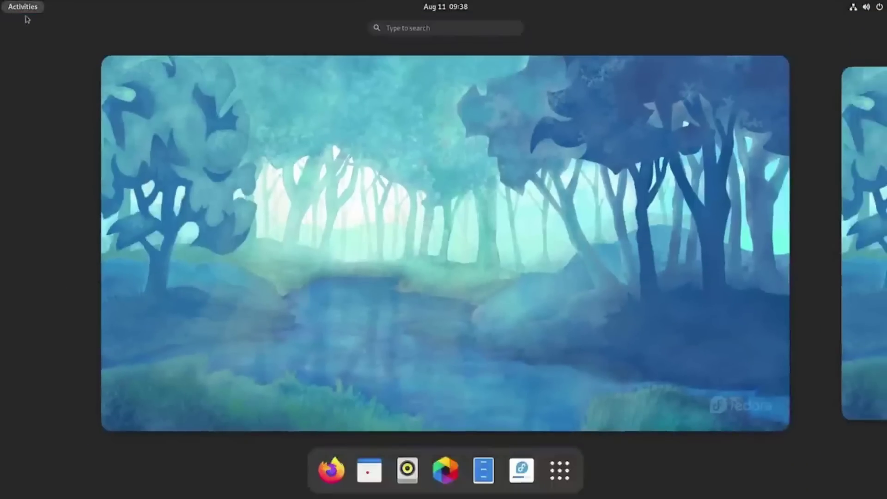
scroll(538, 315, up, 1)
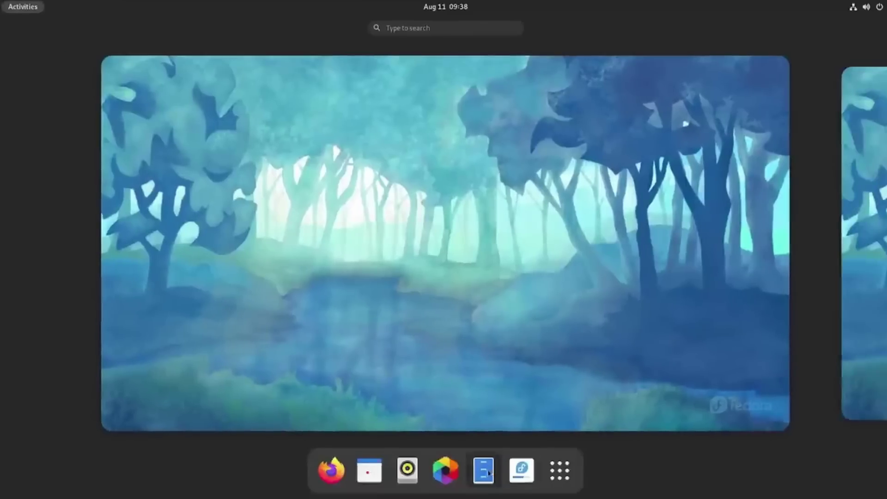
click(485, 471)
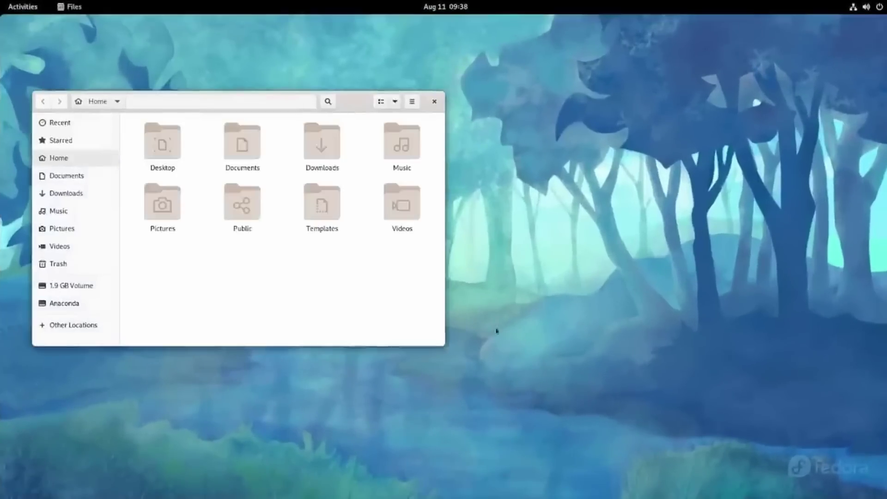
drag(337, 101, 503, 104)
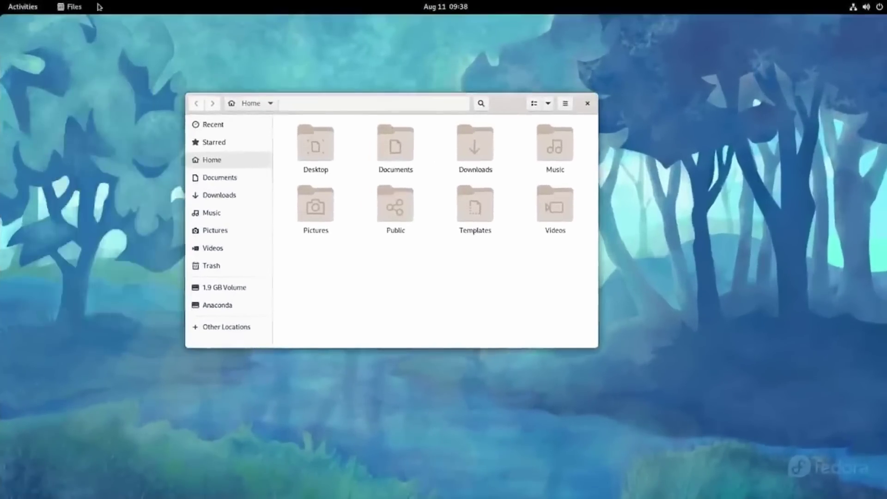
click(23, 7)
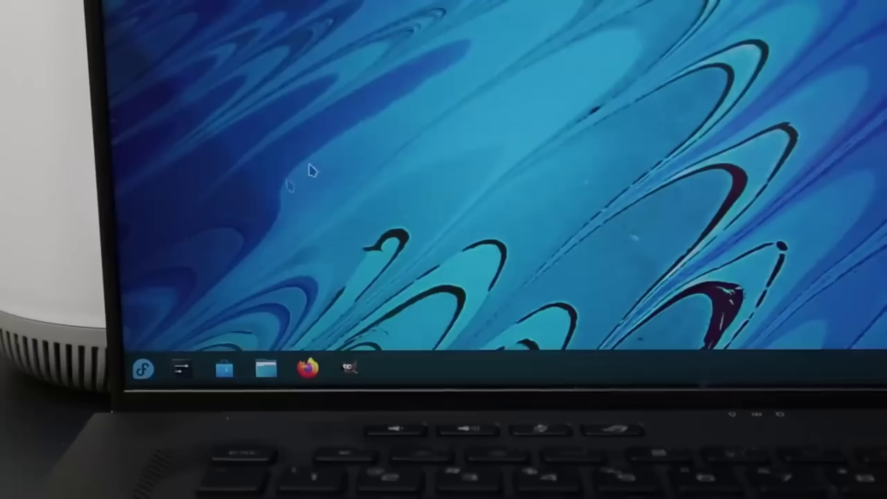
Bring up the applications list with the Super key to reach the system settings
key(super)
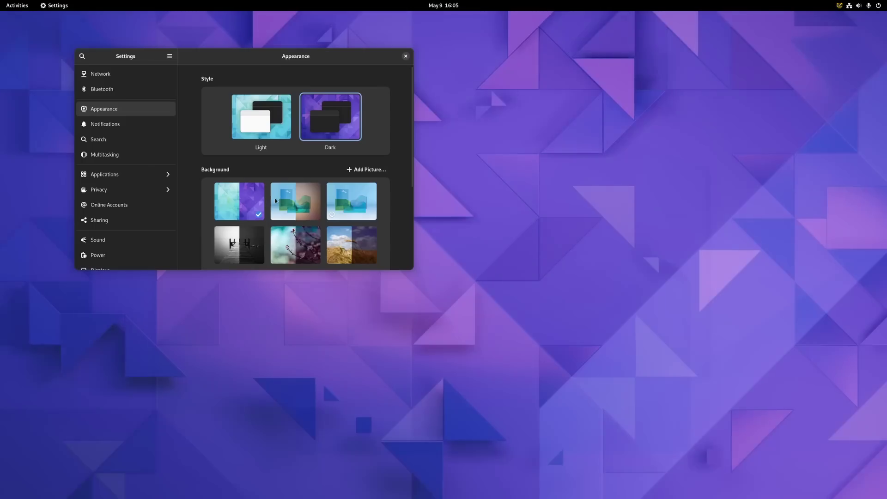
Try the second background, switch the style to Light and back to Dark, then pick the wheat field photo
click(296, 201)
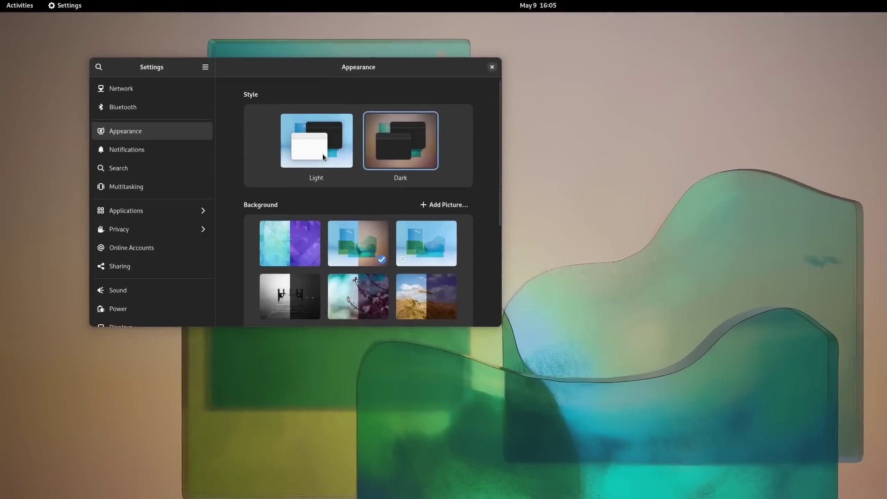
click(261, 116)
click(461, 167)
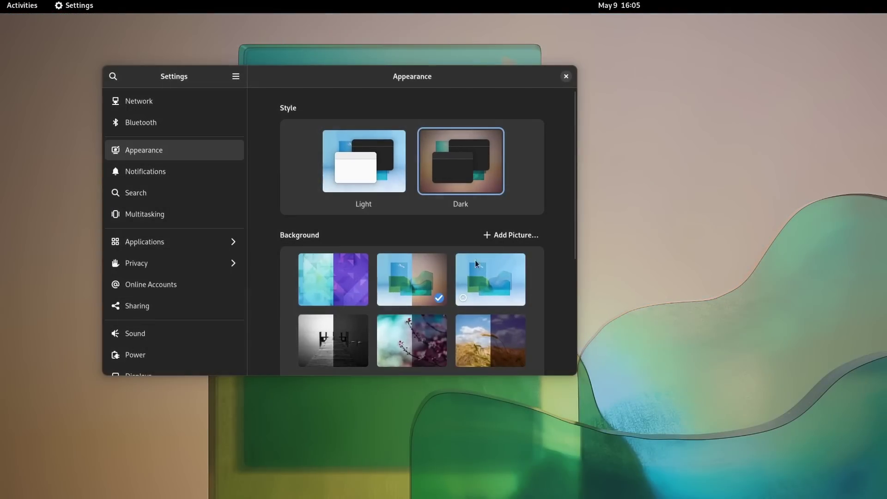
click(476, 333)
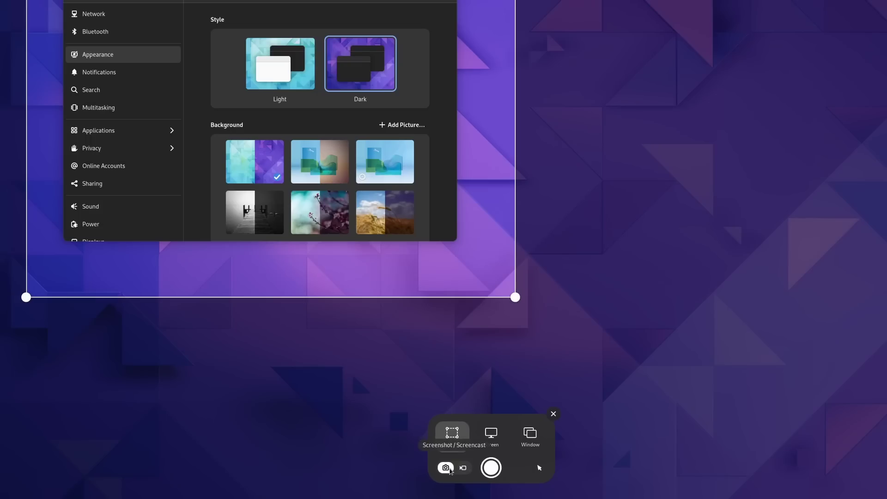
Record a short screencast of the screen, stop it from the top bar, and dismiss the notification
click(463, 468)
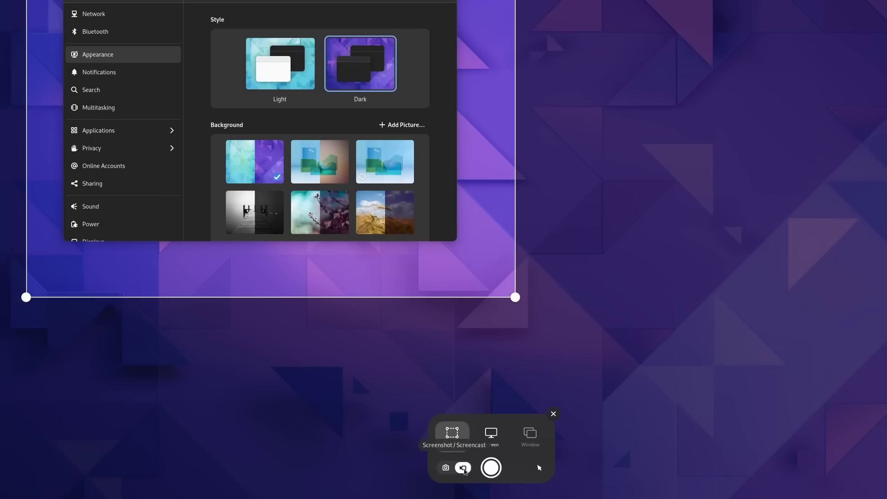
click(490, 467)
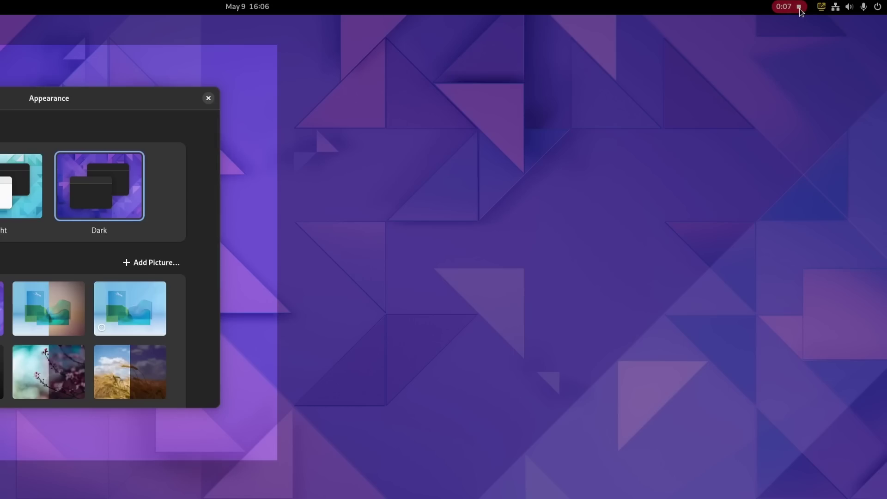
click(800, 10)
click(183, 37)
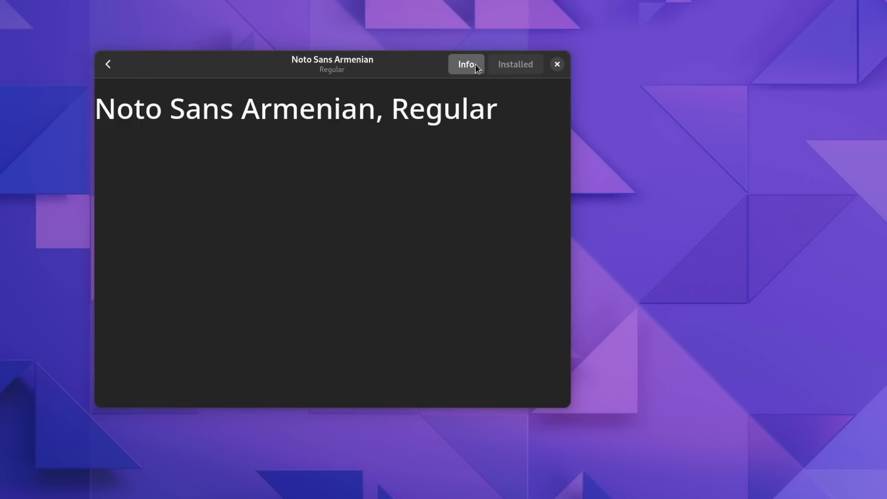
Show the Noto Sans Armenian font's info, including its location, style, version and licence
click(467, 64)
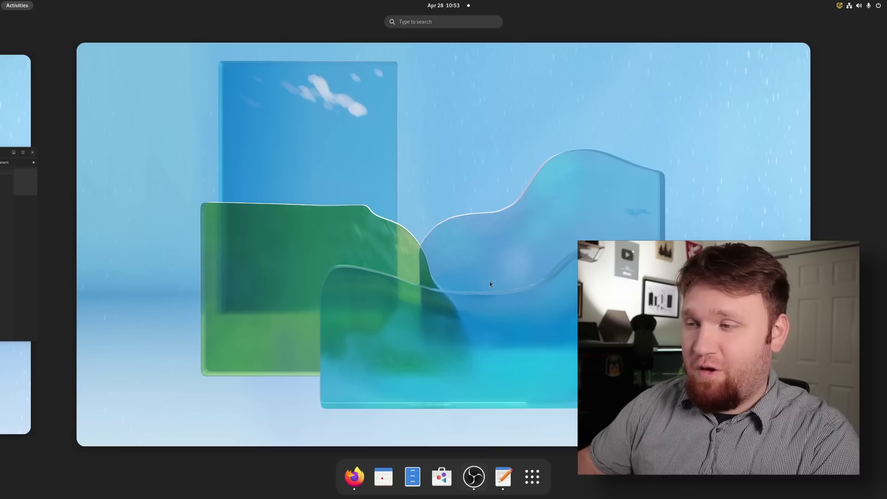
Centre a Files window on Home, scroll through the Appearance backgrounds, then add a Text Editor window
click(413, 476)
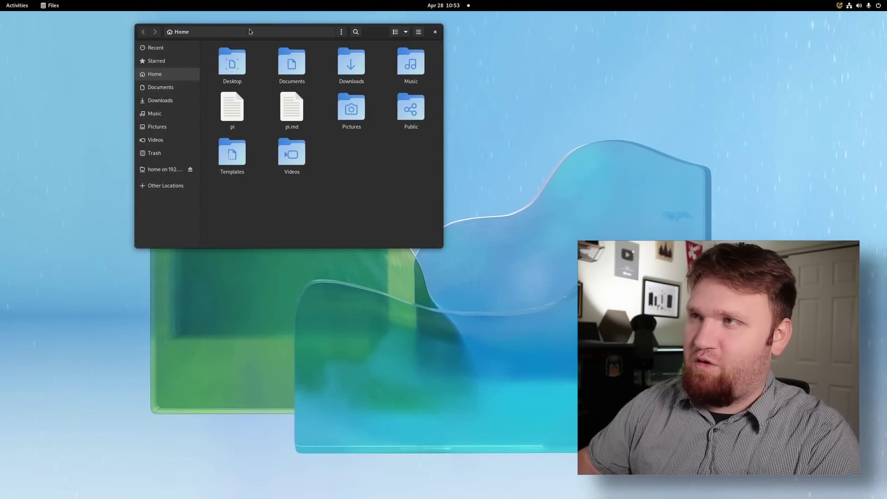
drag(382, 35, 511, 187)
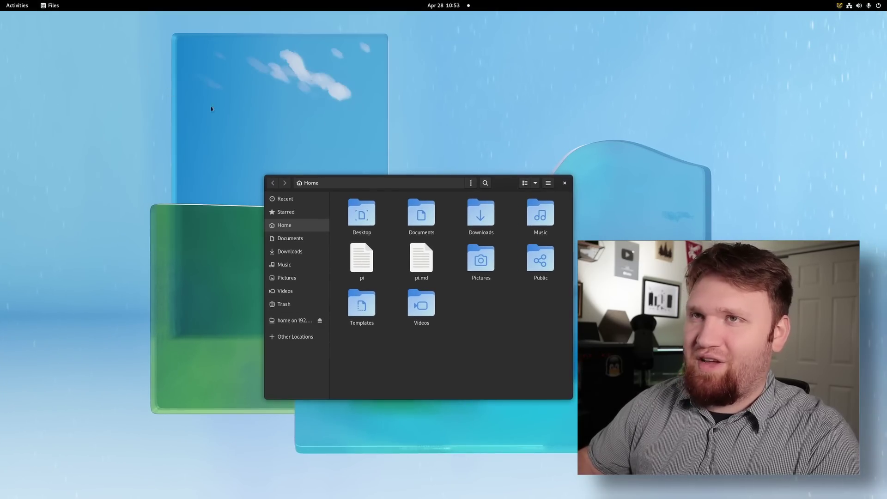
key(super)
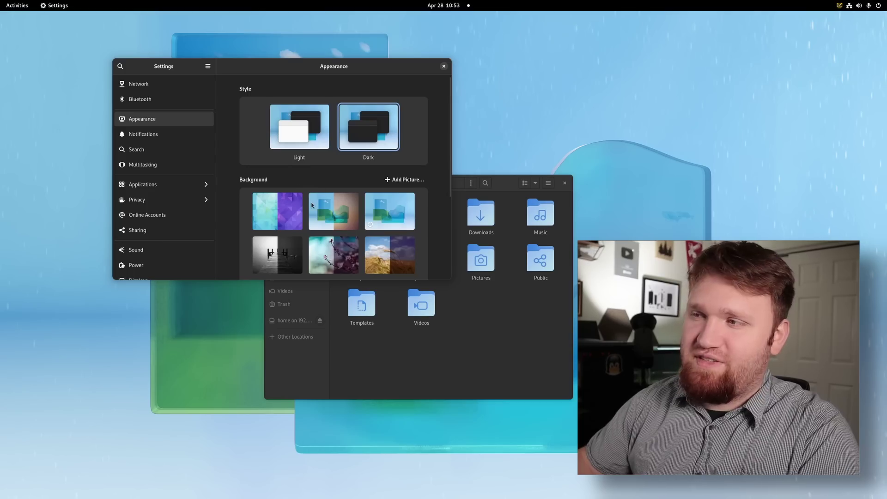
scroll(315, 203, down, 1)
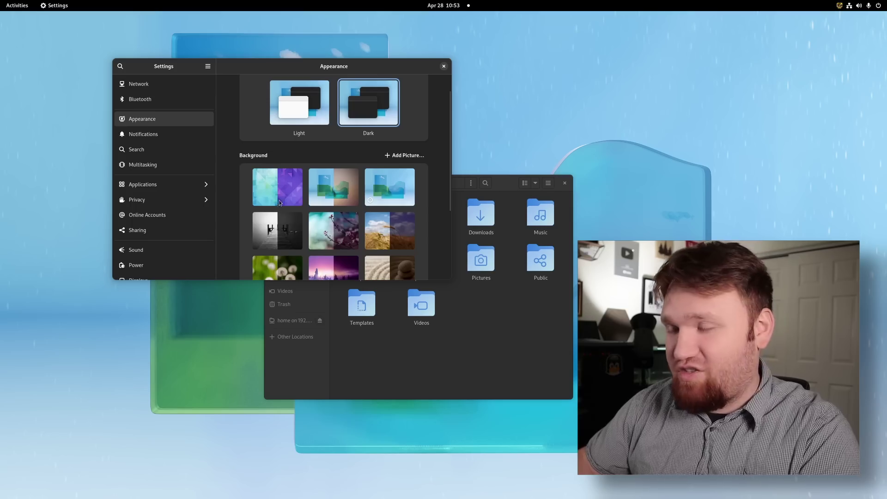
scroll(295, 210, up, 1)
scroll(295, 211, down, 5)
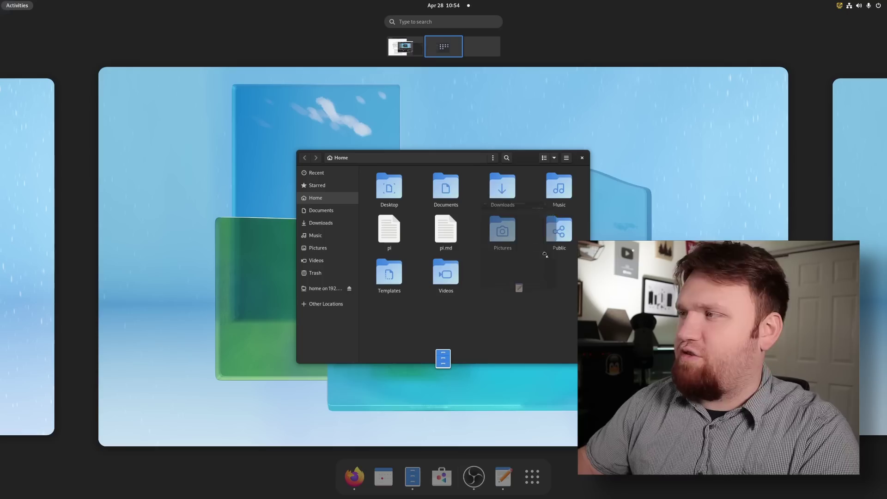
drag(545, 255, 546, 253)
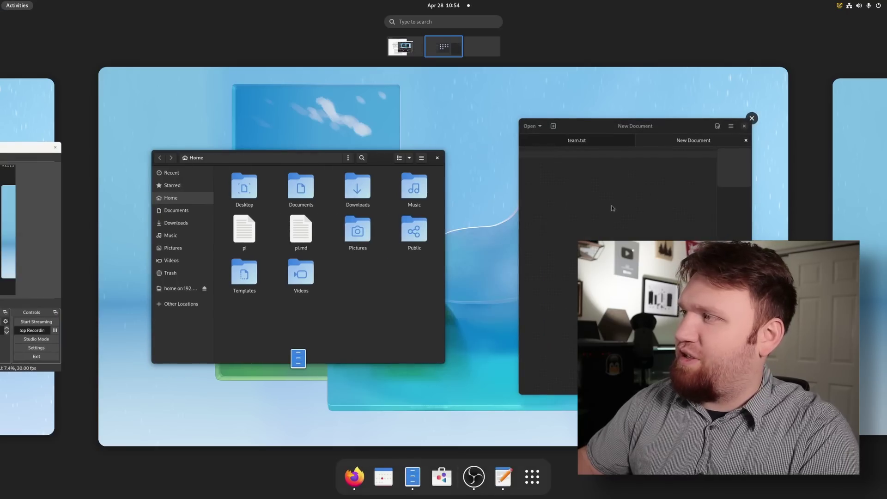
Move the Text Editor window to the upper left and show its version information
click(612, 208)
drag(754, 180, 292, 96)
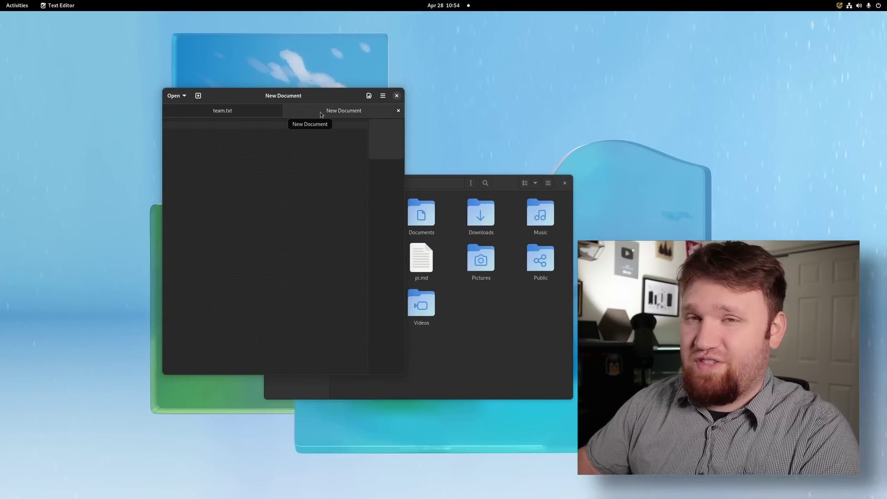
click(383, 98)
click(386, 283)
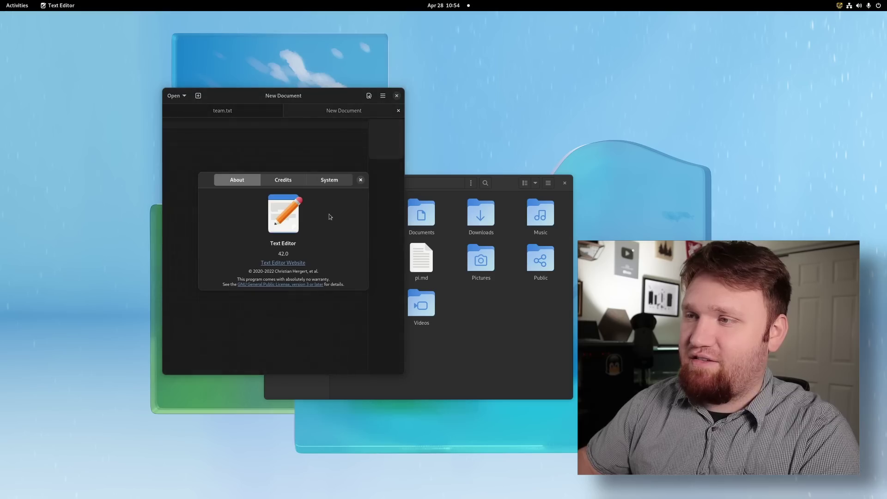
Launch Terminal via a 'term' search, move it to the top-left corner, and show its About dialog
mouse_move(0, 0)
text(term)
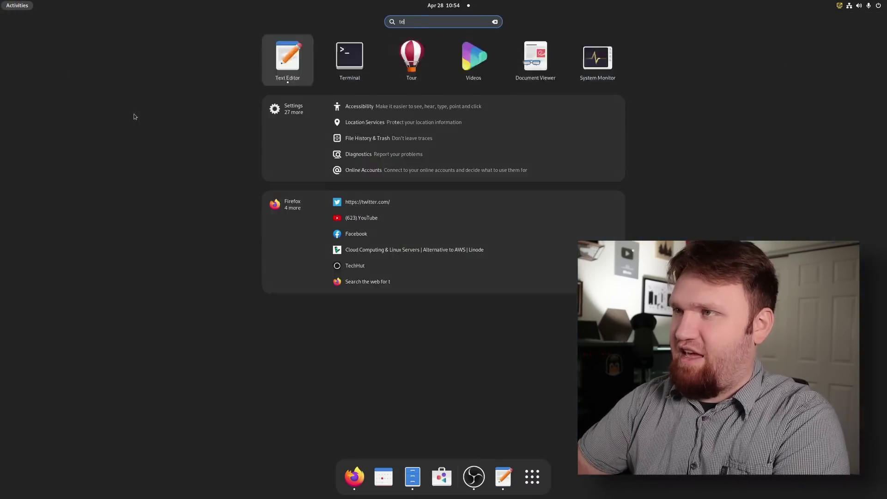
key(Return)
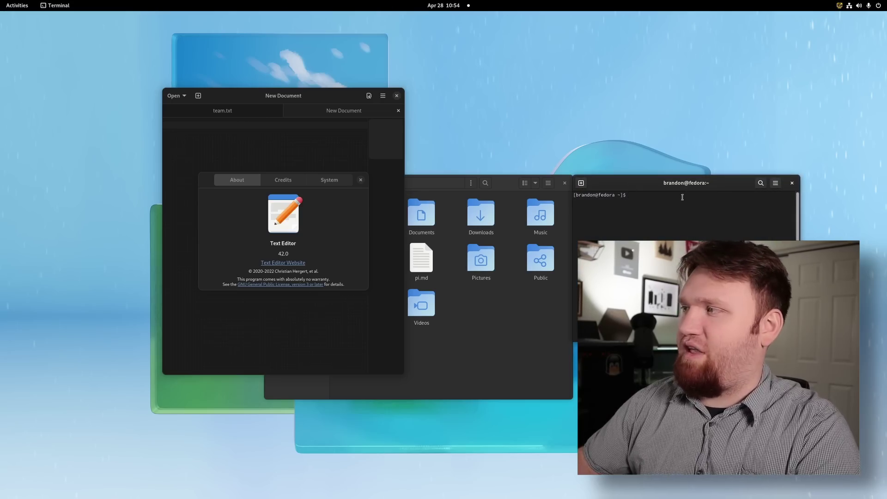
drag(683, 183, 153, 67)
key(F10)
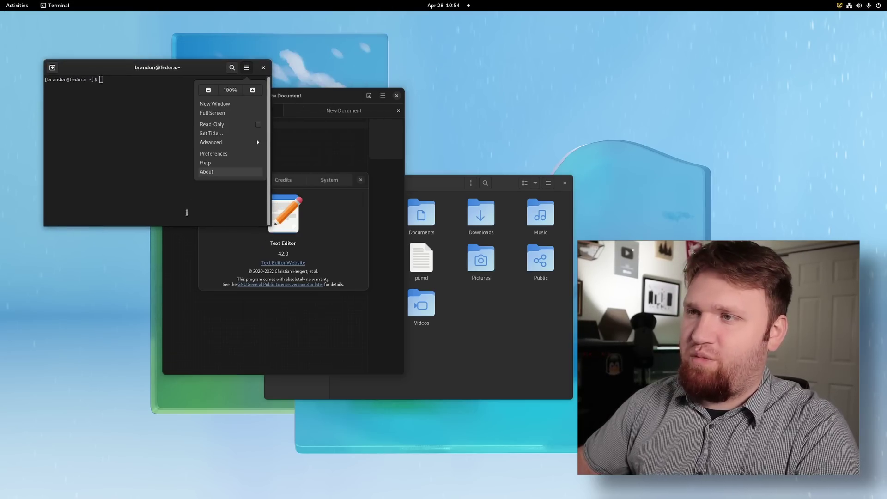
click(223, 172)
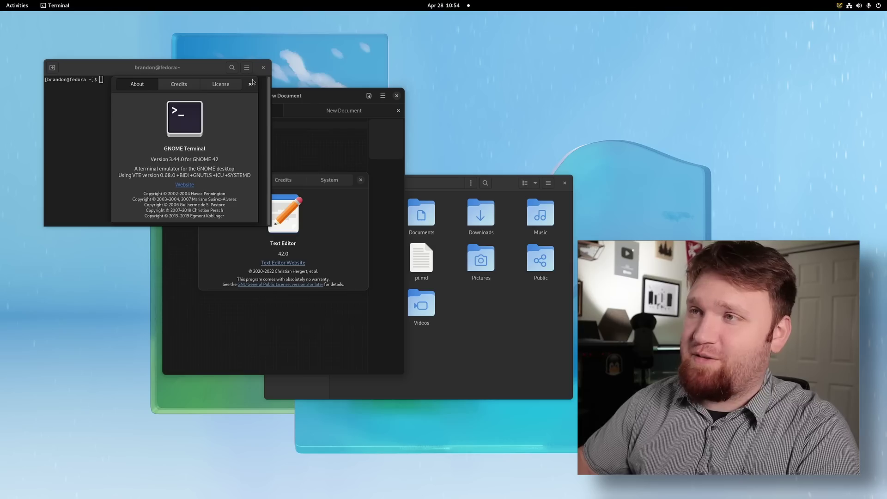
Close the Terminal and Text Editor About dialogs and windows, leaving only Files open
drag(252, 81, 252, 87)
click(248, 89)
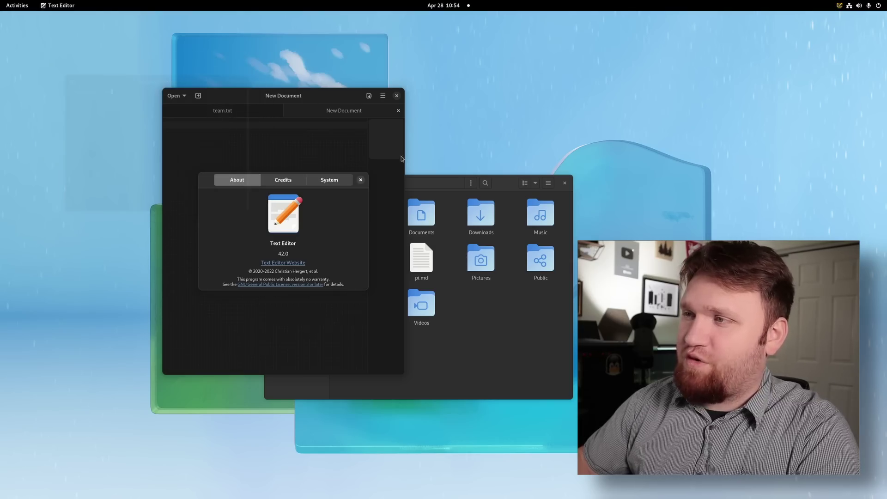
click(360, 180)
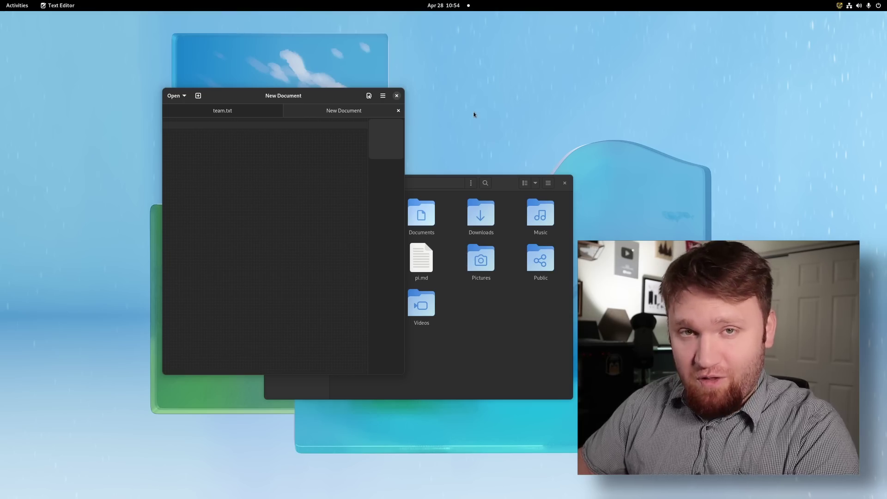
click(396, 96)
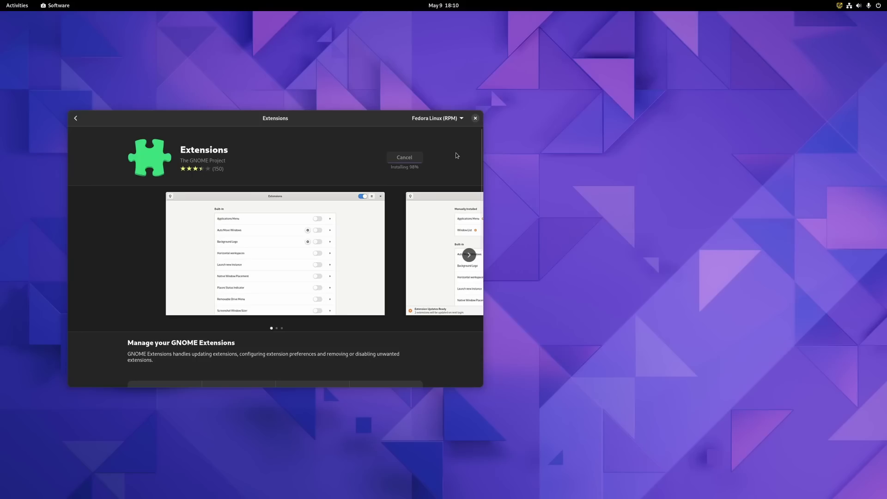
Launch the installed Extensions app, move it to the upper centre, and open Background Logo settings
click(377, 161)
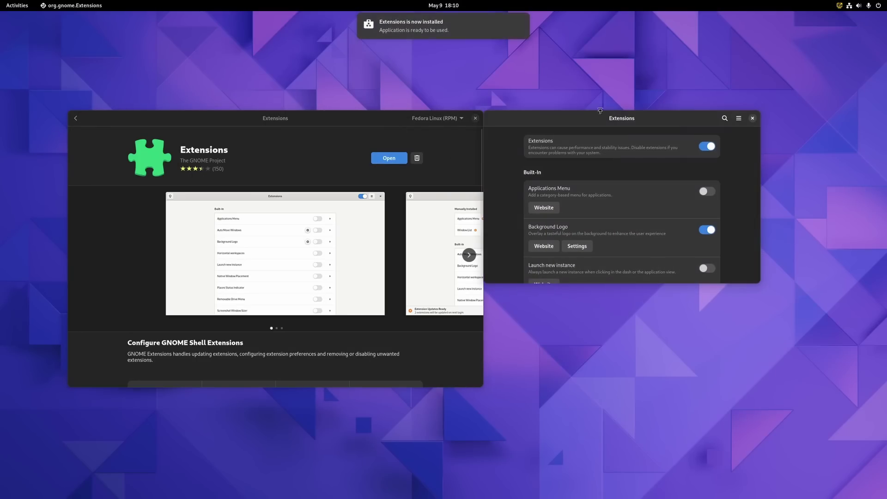
drag(603, 119, 406, 79)
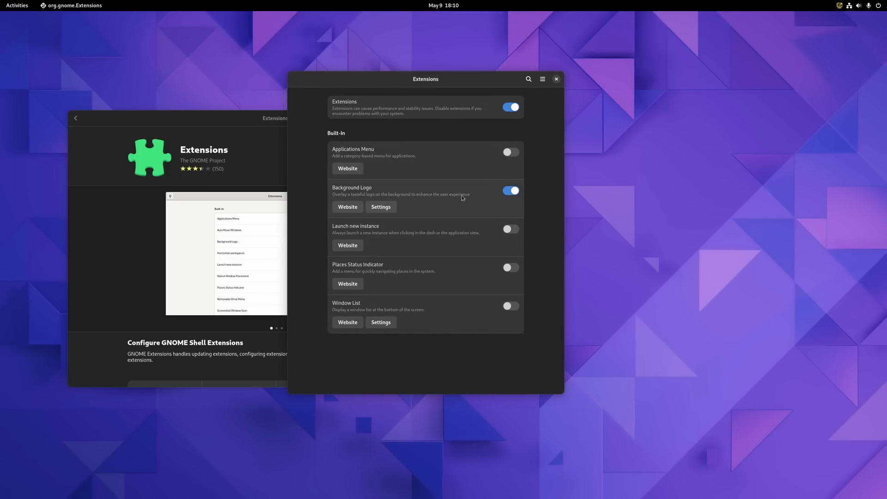
click(381, 206)
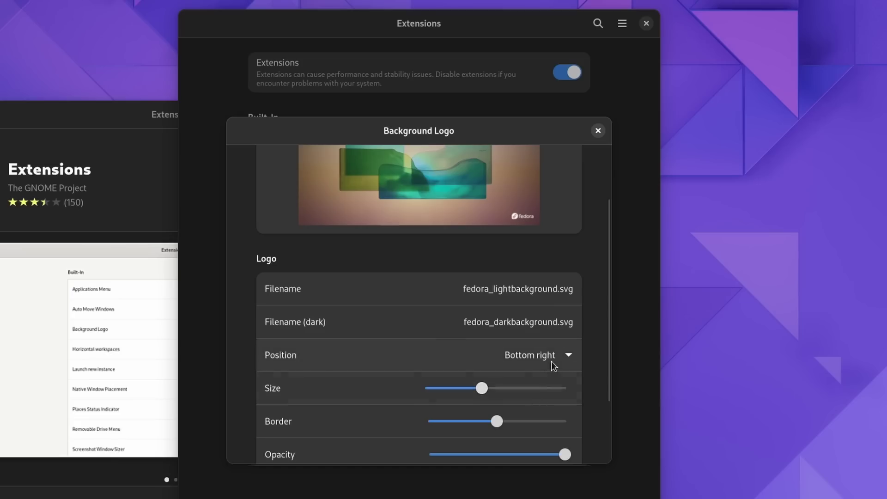
Scroll the Background Logo settings, then turn the extension off and back on
scroll(541, 371, down, 2)
scroll(535, 370, up, 1)
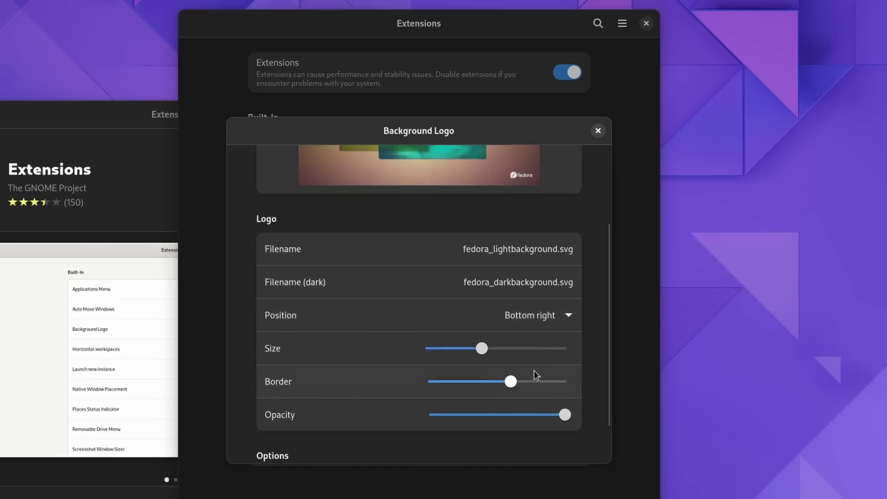
scroll(534, 371, down, 1)
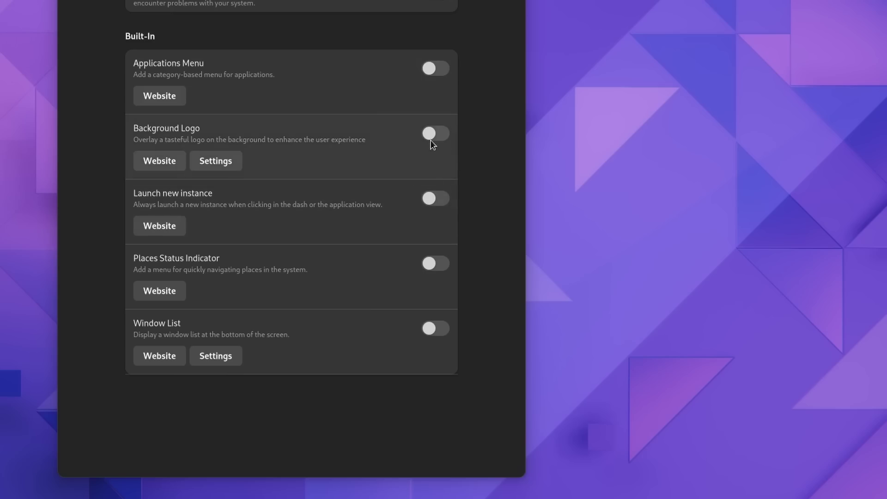
click(434, 134)
click(432, 136)
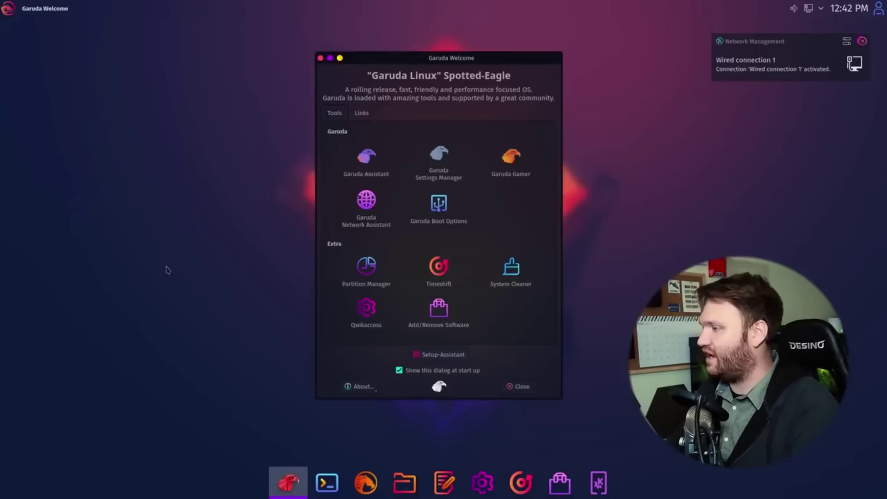
Drag the Garuda Welcome window further to the right of the screen
drag(452, 58, 571, 58)
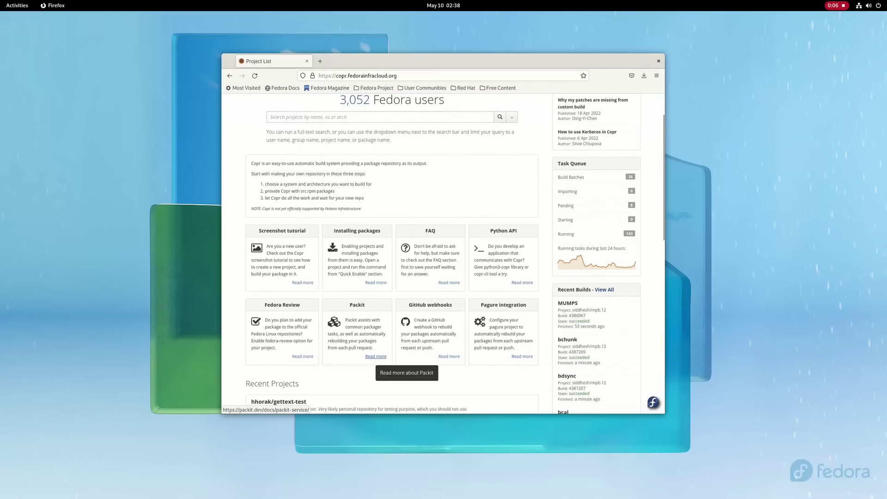
View the Packit Service documentation, then go back to the system76-scheduler Copr project page
click(375, 356)
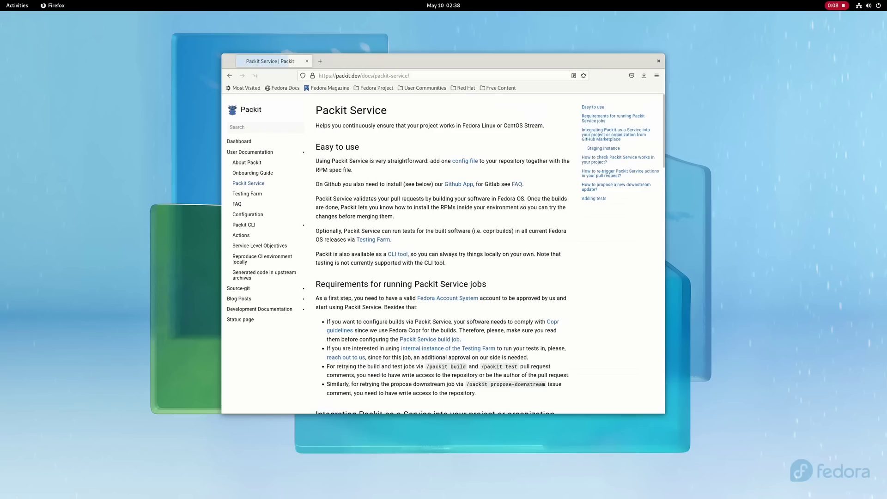
key(alt+Left)
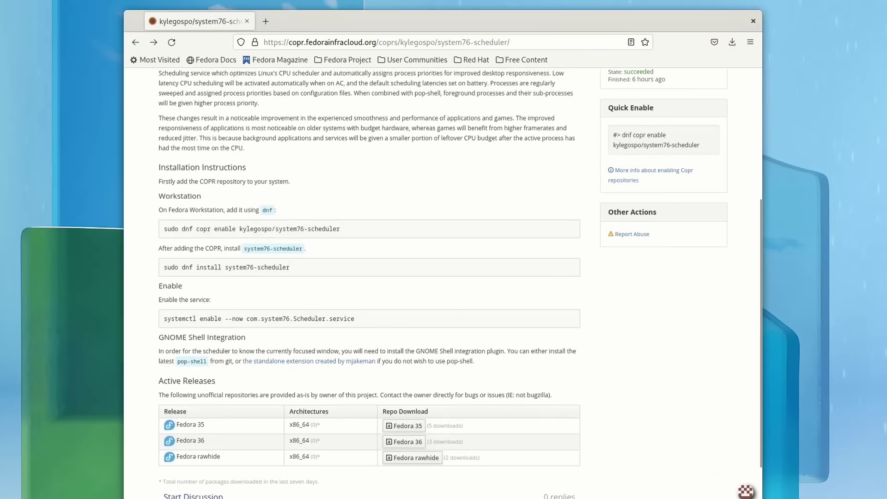
scroll(442, 281, up, 5)
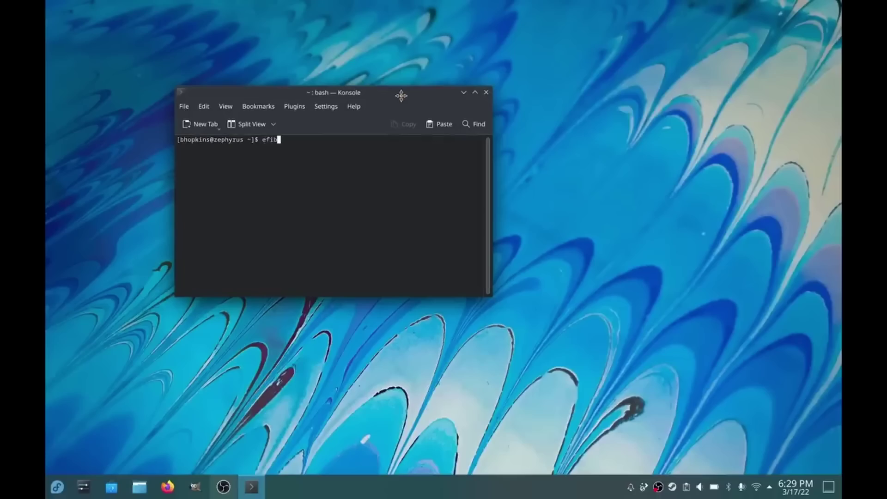
List boot entries with efibootmgr, delete entry 0000 using sudo efibootmgr -b 0000 -B, then re-list to confirm
text(r)
key(Return)
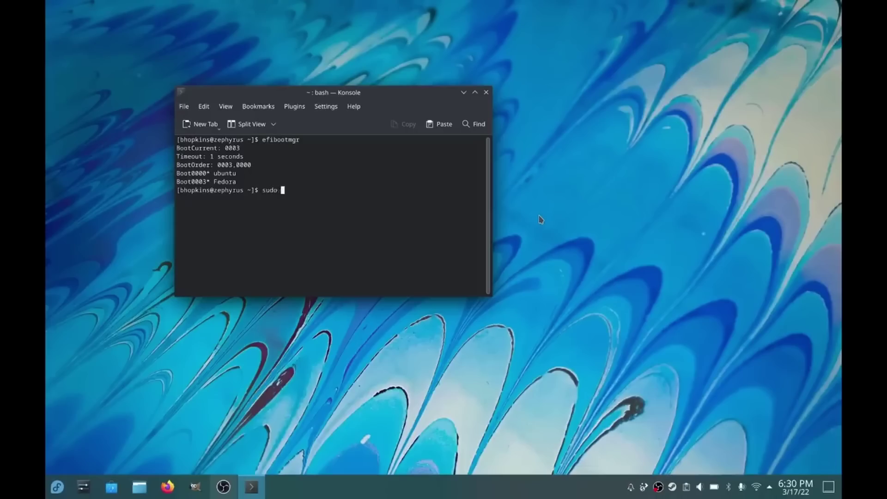
text(sudo efibootmgr -)
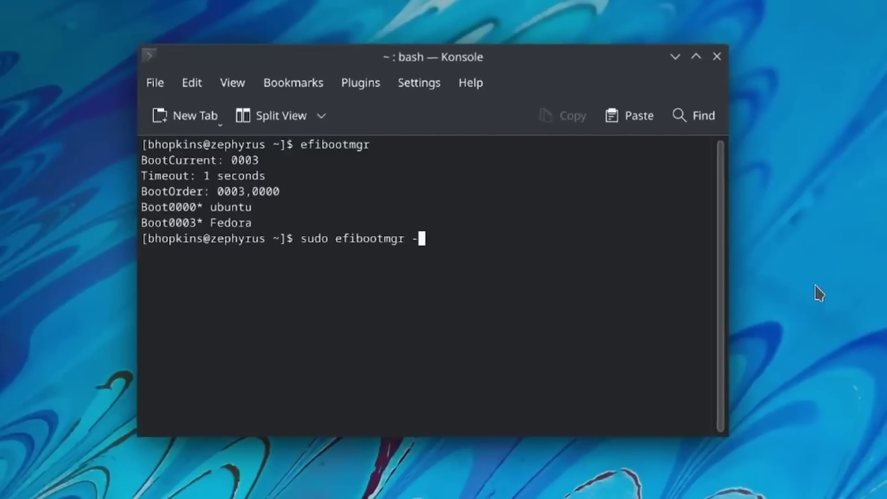
text(b 0000 -B)
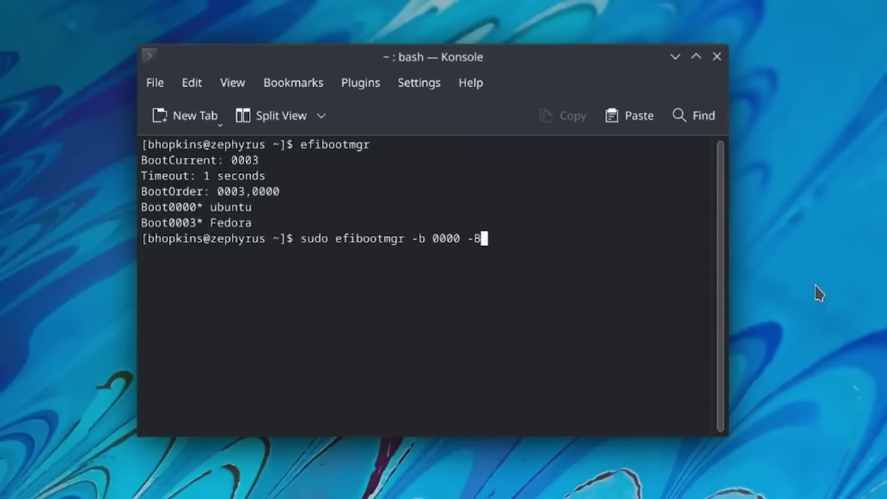
key(Return)
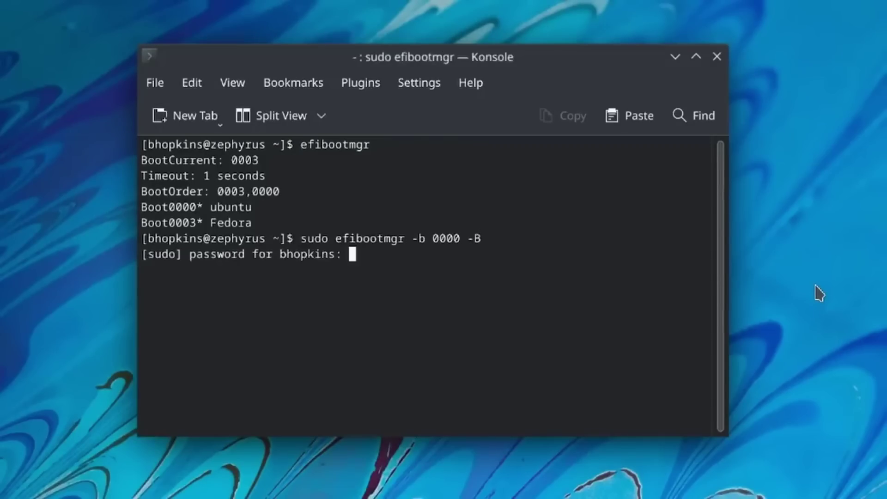
key(Return)
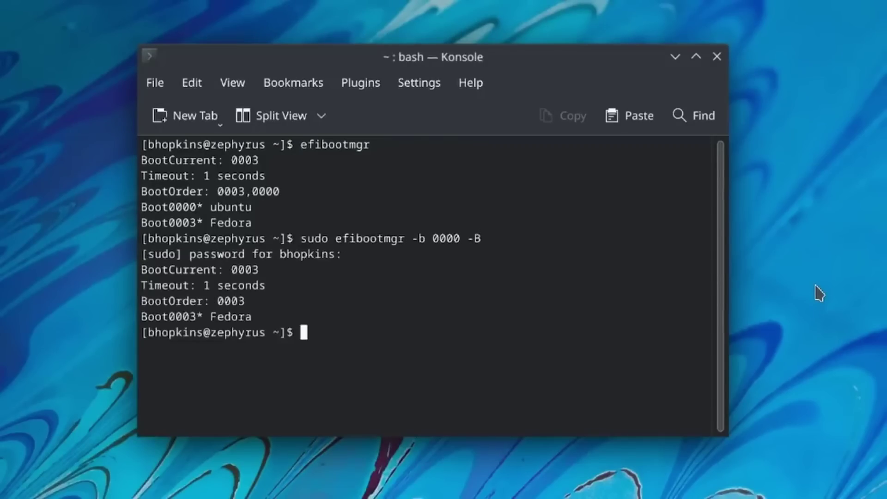
key(Return)
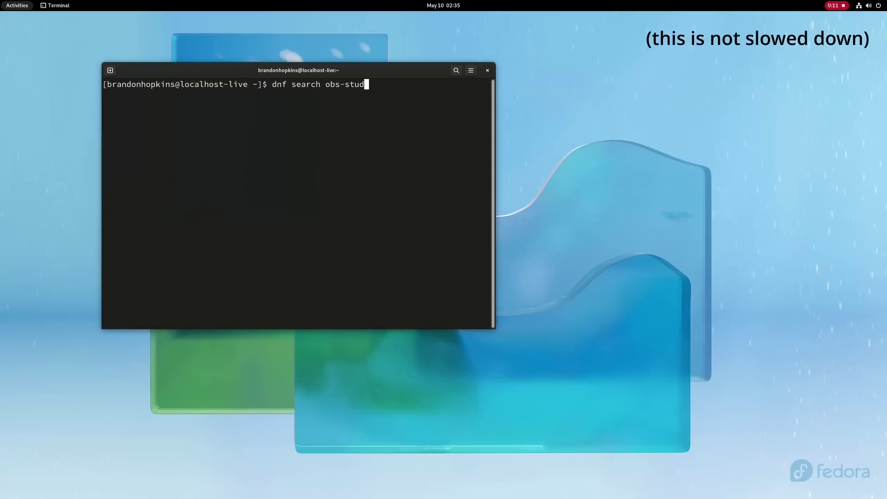
Run 'dnf search obs-studio', then move toward the skip_if_unavailable line in dnf.conf
text(io)
key(Return)
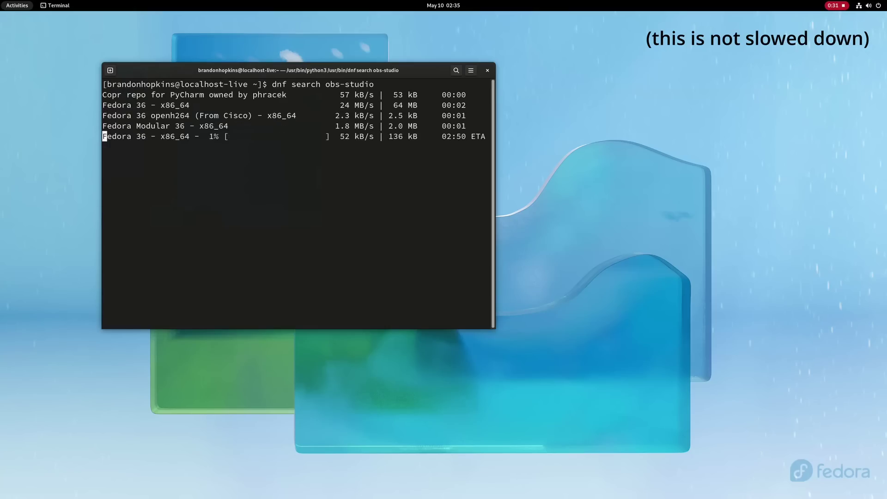
key(Right)
key(Right)
key(Right)
key(Right)
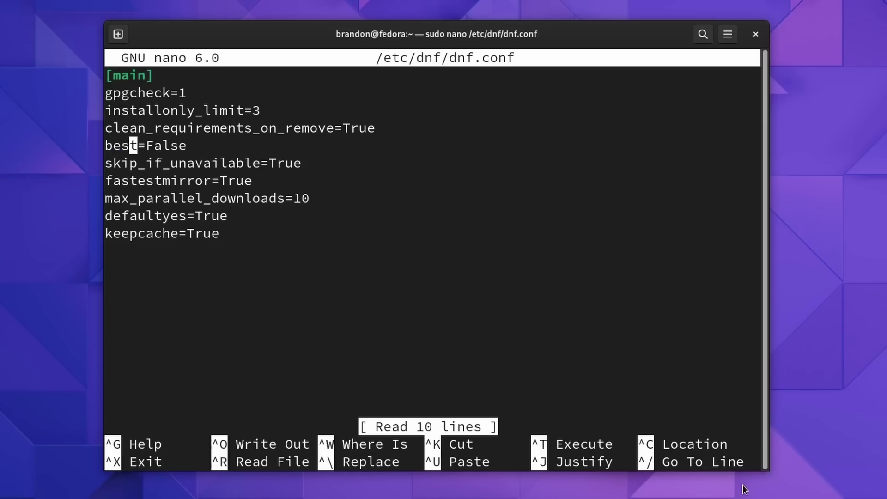
key(Down)
key(Right)
key(Right)
key(Right)
key(Right)
key(Right)
key(Right)
key(Right)
key(Right)
key(Right)
key(Right)
key(Right)
key(Right)
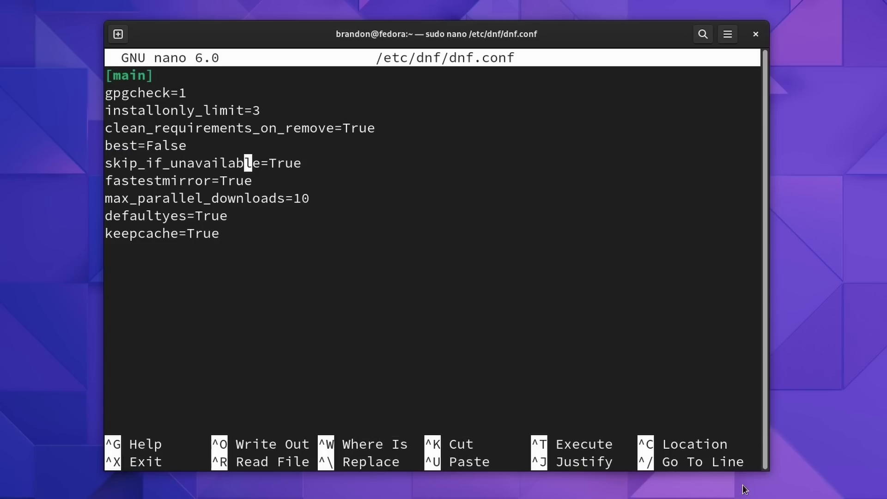
Step down through /etc/dnf/dnf.conf to the fastestmirror and defaultyes lines
key(Right)
key(Right)
key(Down)
key(Left)
key(Left)
key(Left)
key(Left)
key(Down)
key(Right)
key(Right)
key(Right)
key(Right)
key(Right)
key(Right)
key(Right)
key(Right)
key(Right)
key(Right)
key(Right)
key(Right)
key(Right)
key(Right)
key(Right)
key(Right)
key(Right)
key(Right)
key(Right)
key(Right)
key(Right)
key(Right)
key(Right)
key(Right)
key(Right)
key(Right)
key(Right)
key(Right)
key(Right)
key(Right)
key(Right)
key(Right)
key(Right)
key(Right)
key(Right)
key(Right)
key(Right)
key(Right)
key(Right)
key(Right)
key(Right)
key(Right)
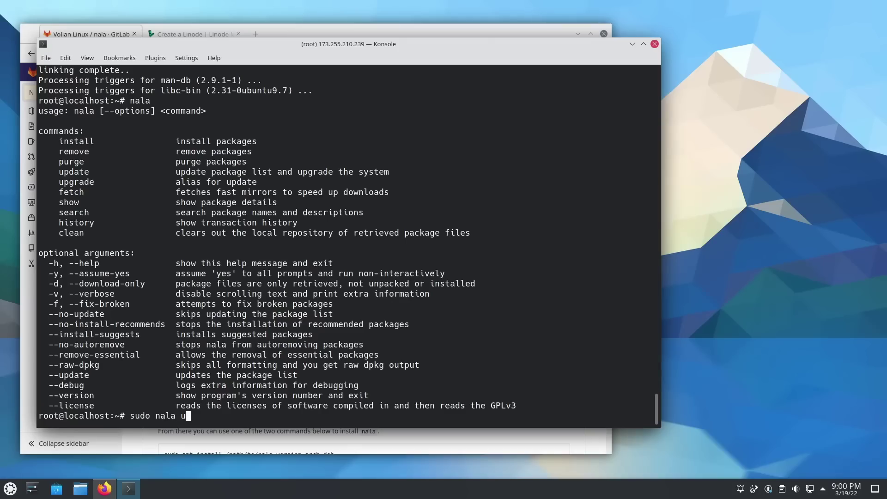
Run 'sudo nala update' in Konsole to refresh the package lists
key(Return)
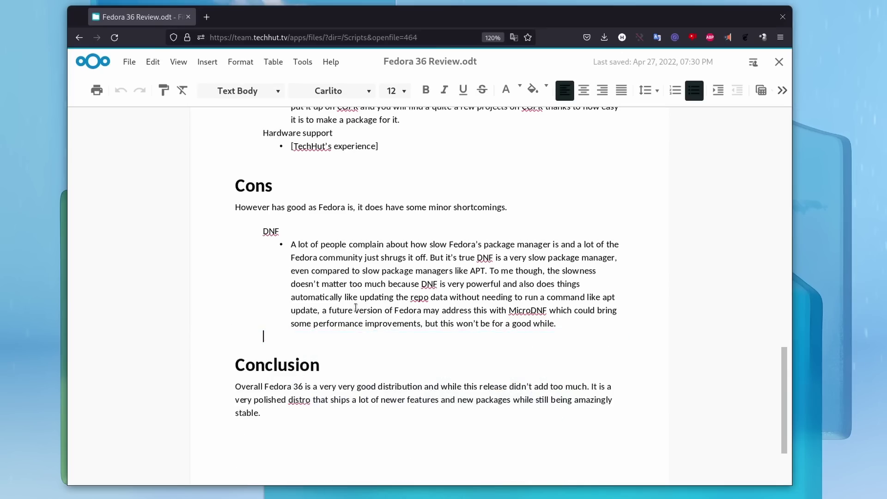
Scroll up to Pros > Packages and add an empty bullet after the Bodhi paragraph
scroll(356, 304, up, 10)
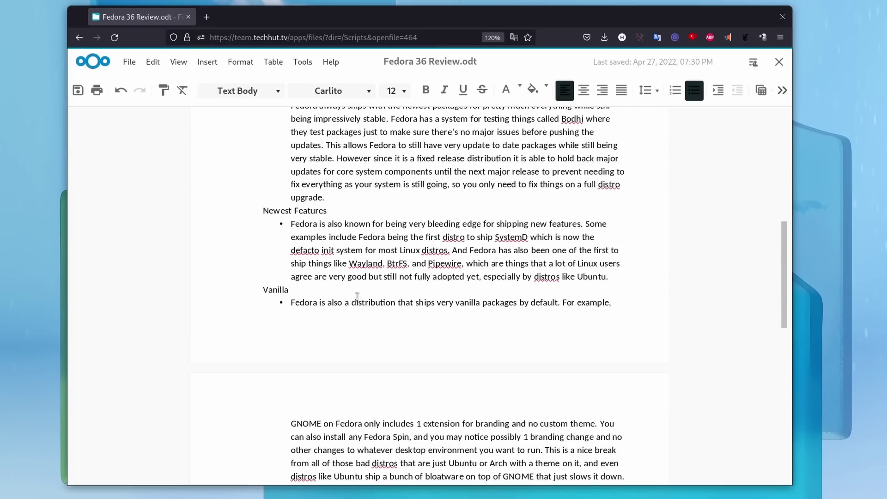
scroll(357, 296, up, 4)
key(Return)
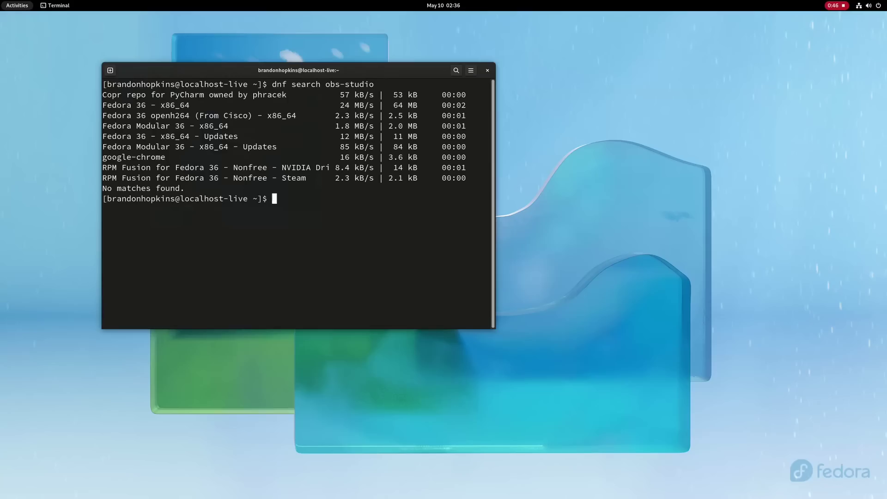
Run 'dnf search discord', then paste the RPM Fusion install command into a new Terminal
text(dnf search discord)
key(Return)
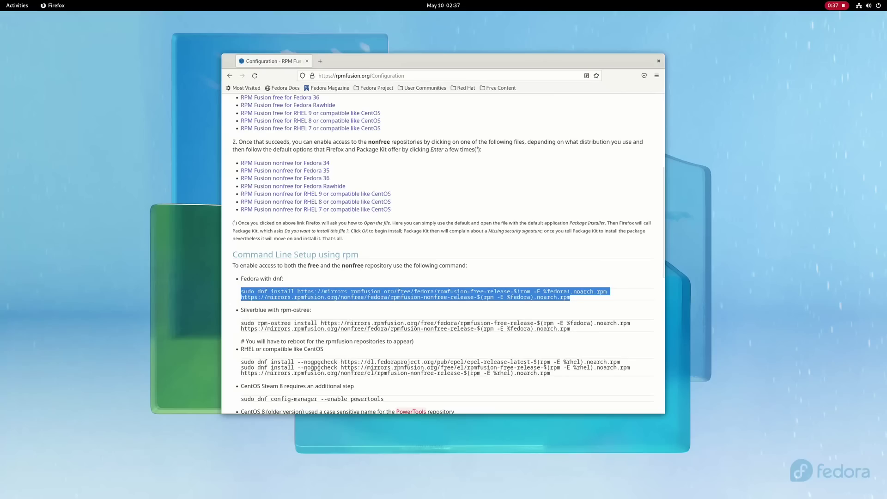
key(super)
text(term)
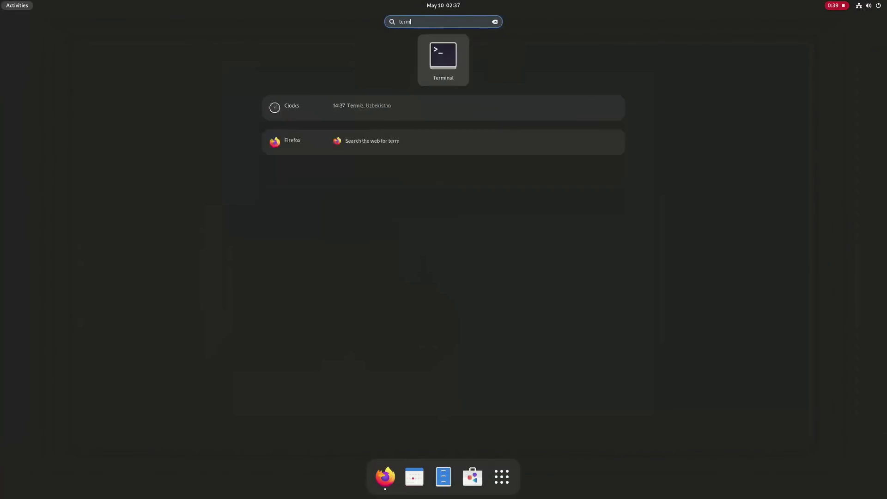
key(Return)
key(ctrl+shift+v)
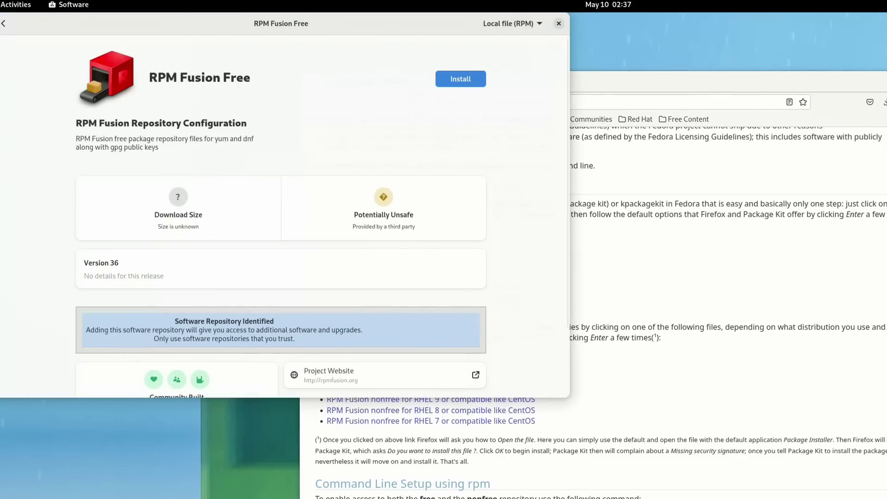
scroll(359, 231, down, 3)
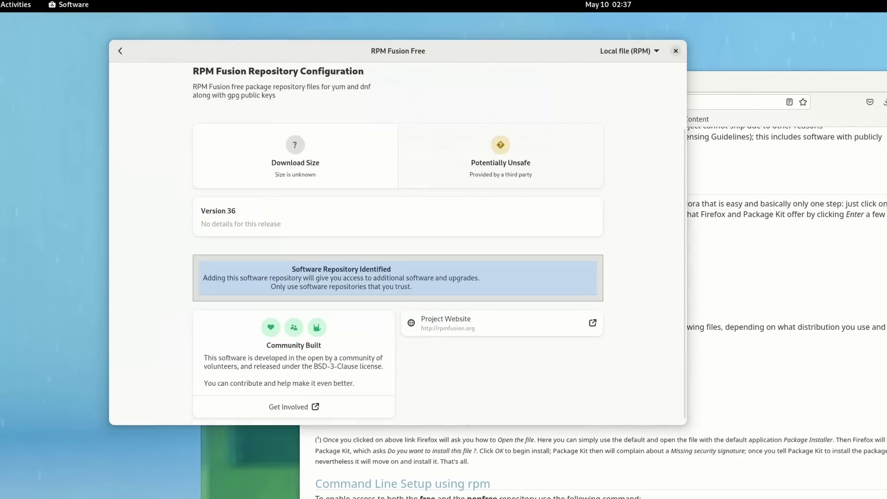